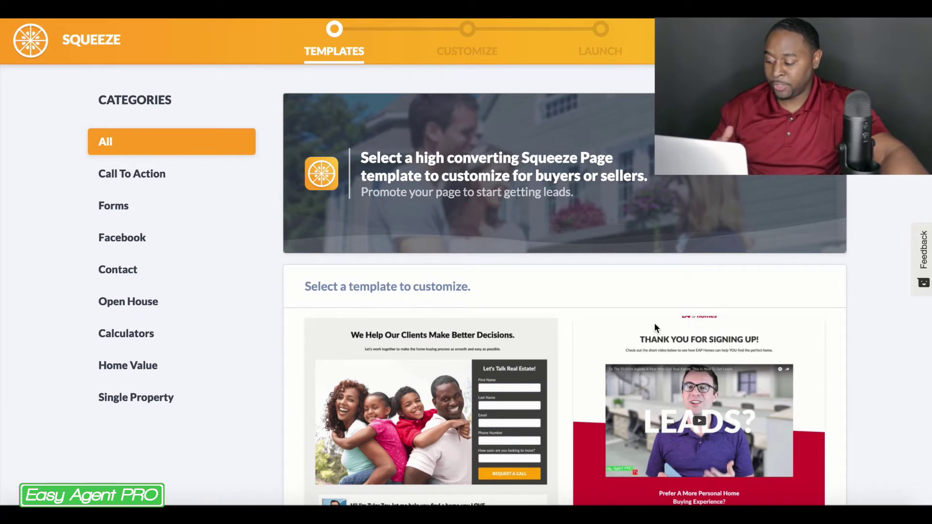
Browse the squeeze page templates and open the "What Is YOUR Home Worth?" template for customization.
{"action": "mouse_move", "coordinate": [655, 326]}
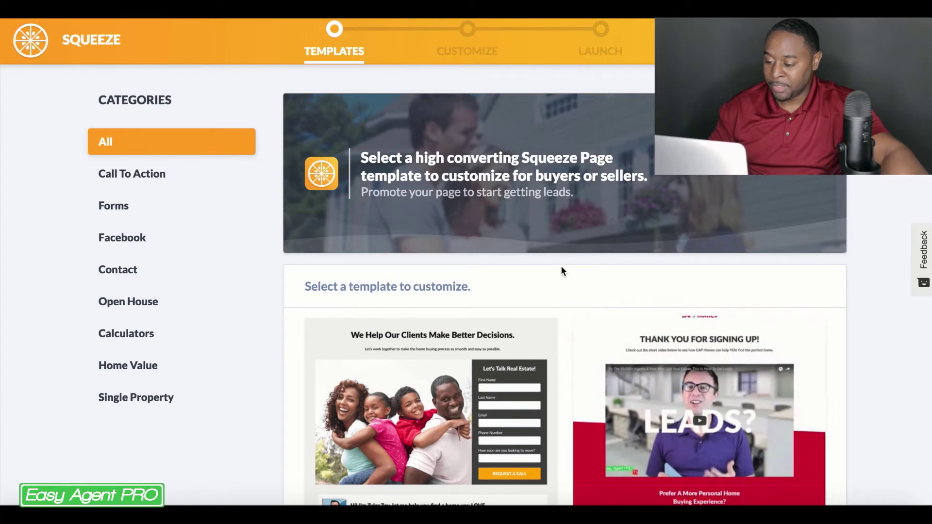
{"action": "scroll", "coordinate": [561, 266], "scroll_direction": "down", "scroll_amount": 1}
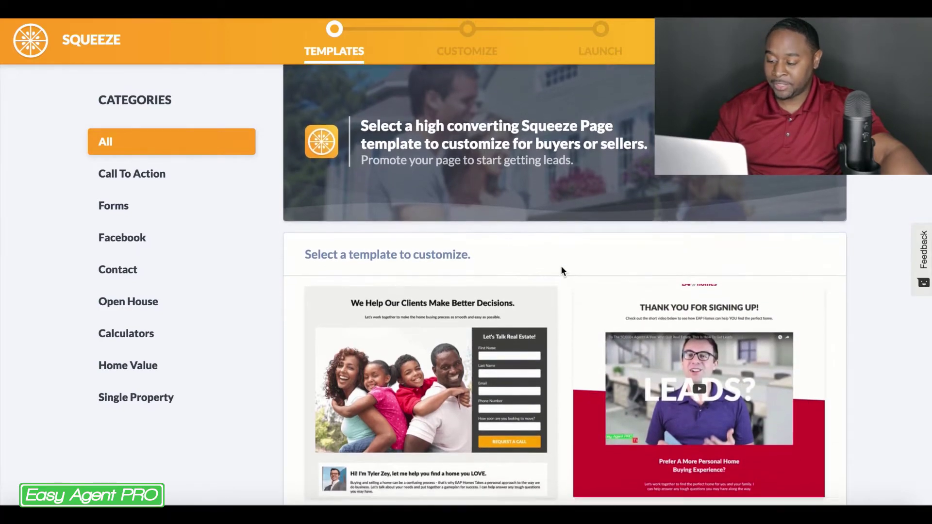
{"action": "scroll", "coordinate": [561, 266], "scroll_direction": "down", "scroll_amount": 3}
{"action": "scroll", "coordinate": [561, 266], "scroll_direction": "down", "scroll_amount": 2}
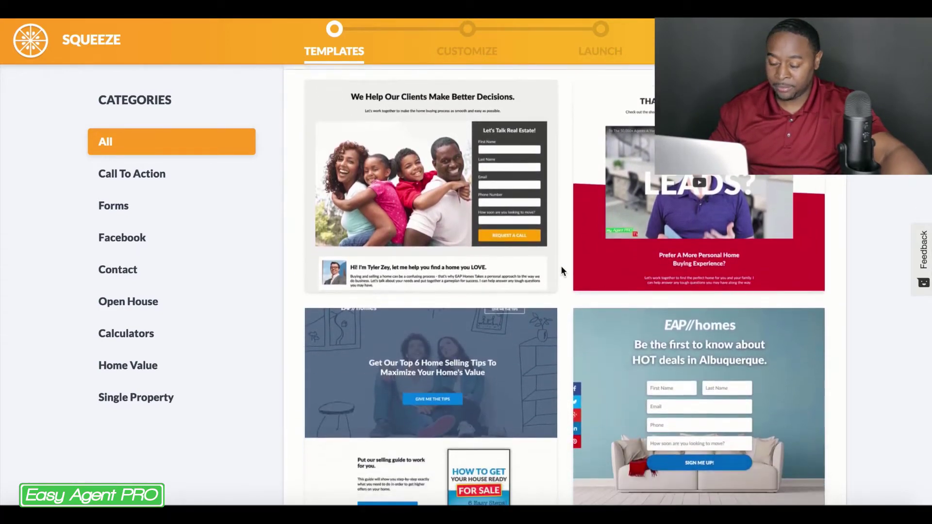
{"action": "scroll", "coordinate": [561, 266], "scroll_direction": "down", "scroll_amount": 4}
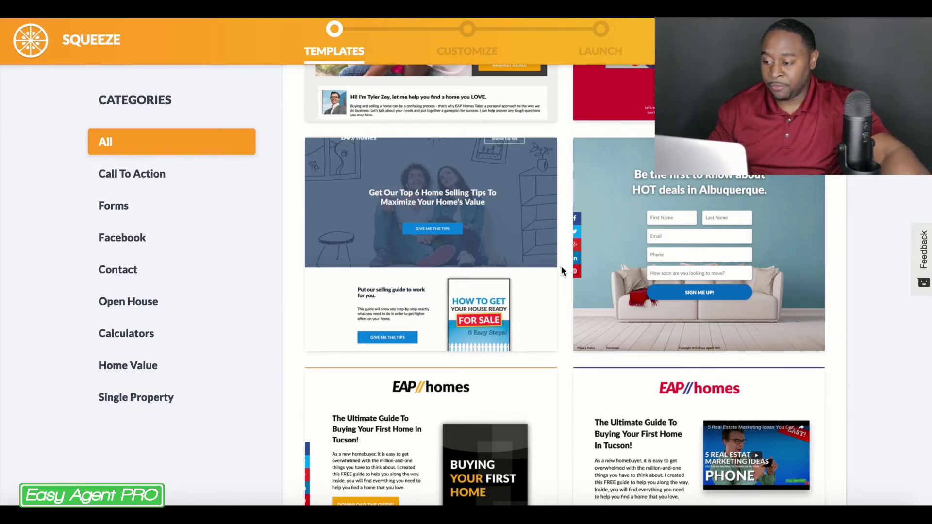
{"action": "left_click", "coordinate": [437, 98]}
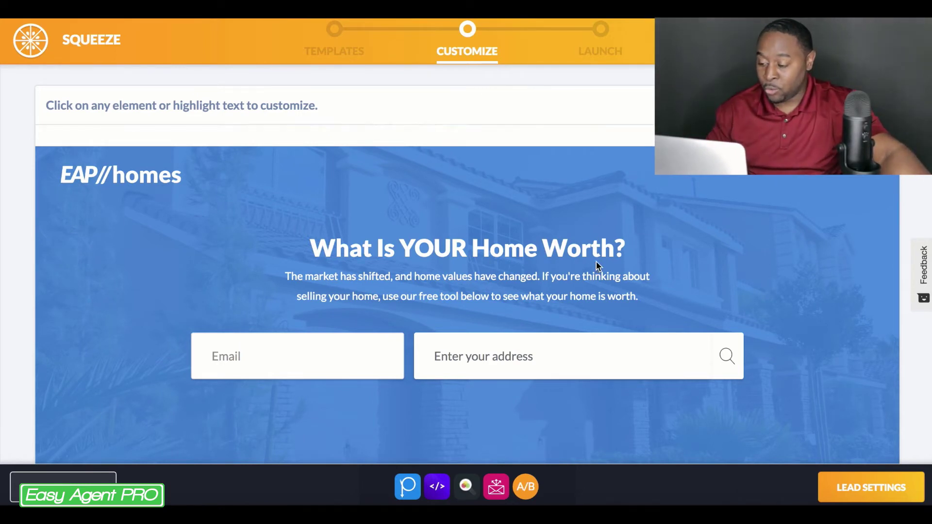
Examine the home value page's address form, "Thinking About Selling Your Home?" benefits, testimonials and "Quickly Get Your Home's Value" section.
{"action": "scroll", "coordinate": [598, 264], "scroll_direction": "down", "scroll_amount": 3}
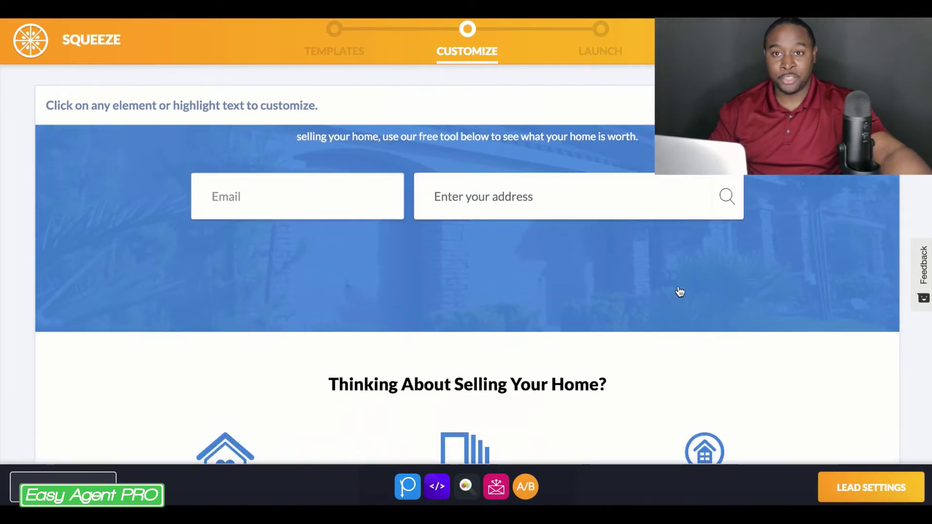
{"action": "scroll", "coordinate": [680, 291], "scroll_direction": "up", "scroll_amount": 3}
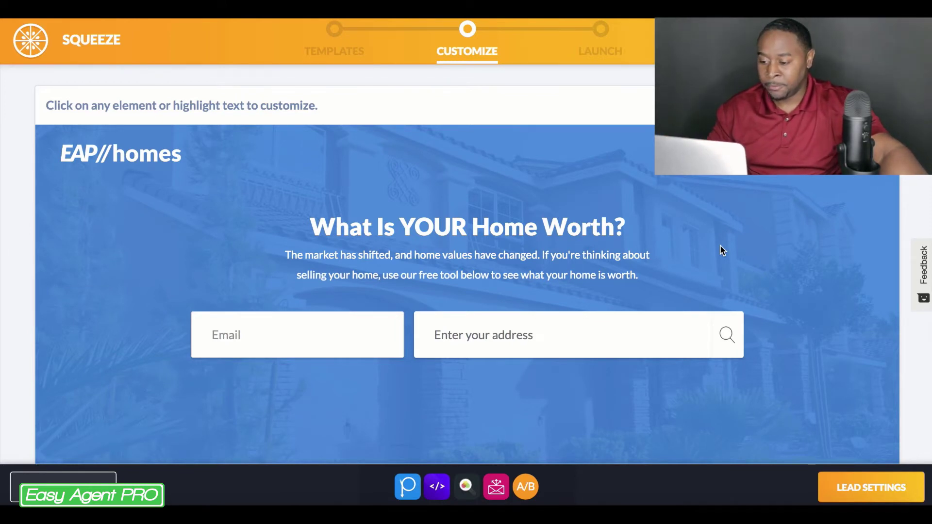
{"action": "scroll", "coordinate": [720, 248], "scroll_direction": "down", "scroll_amount": 1}
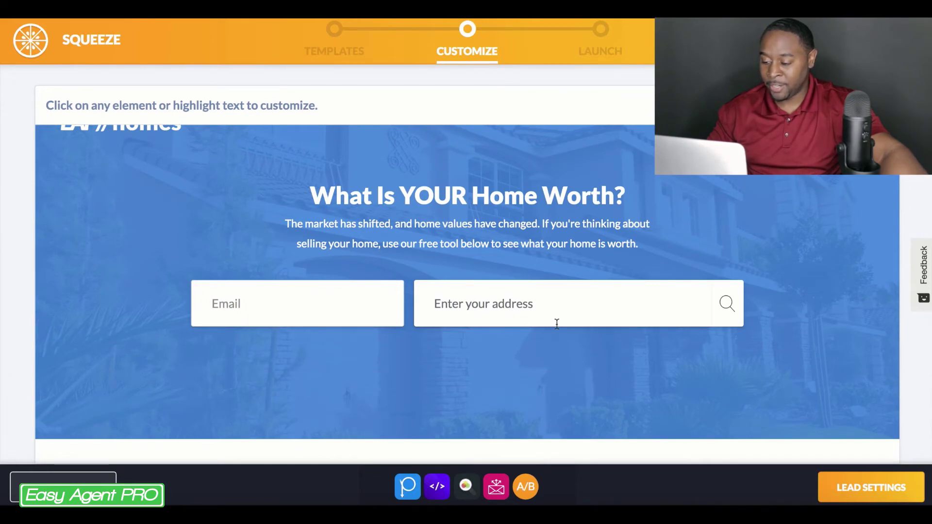
{"action": "scroll", "coordinate": [557, 324], "scroll_direction": "down", "scroll_amount": 5}
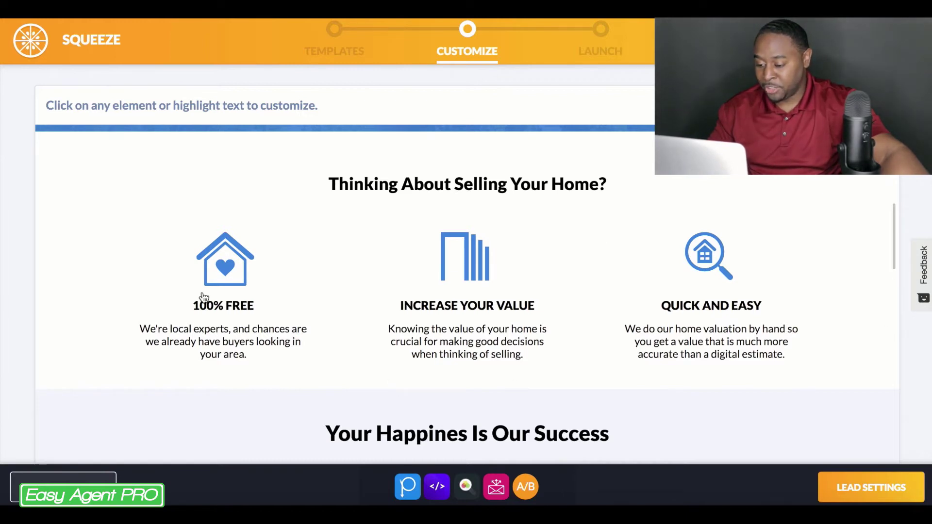
{"action": "scroll", "coordinate": [562, 403], "scroll_direction": "down", "scroll_amount": 1}
{"action": "scroll", "coordinate": [562, 403], "scroll_direction": "down", "scroll_amount": 5}
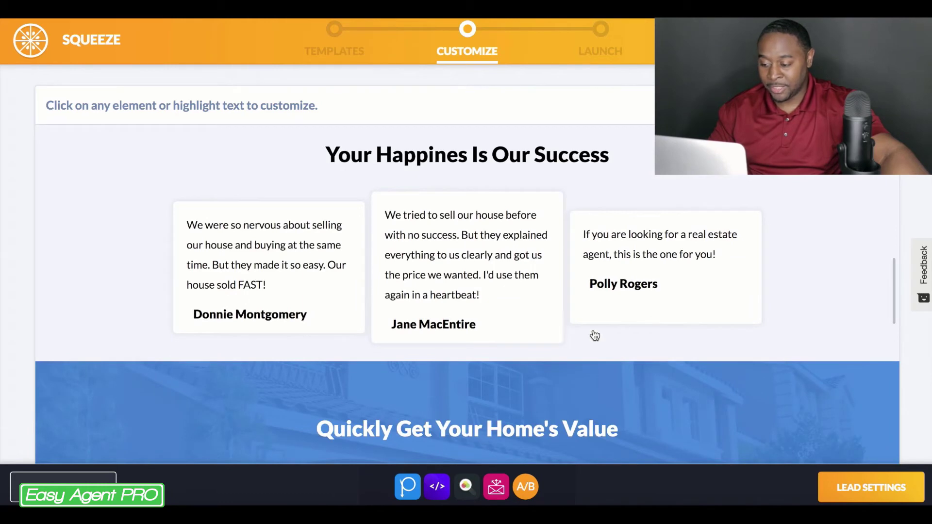
{"action": "scroll", "coordinate": [653, 315], "scroll_direction": "down", "scroll_amount": 1}
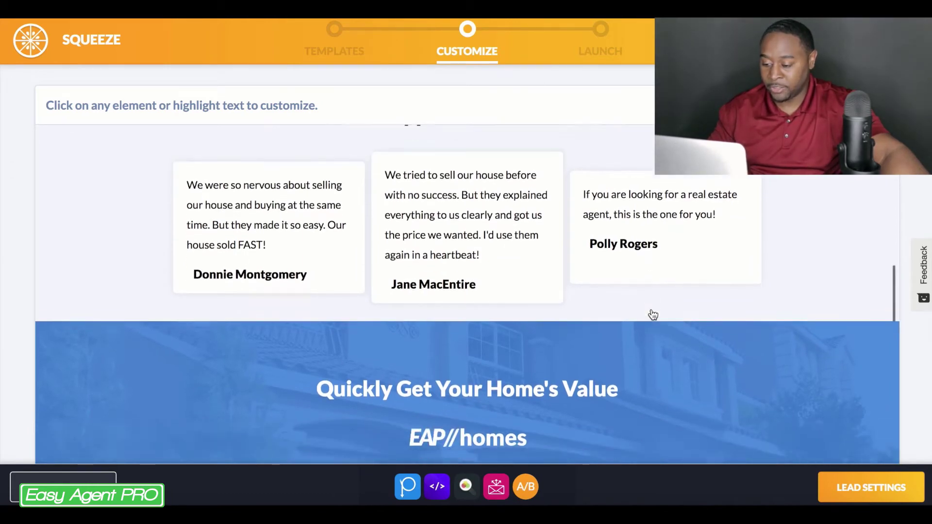
{"action": "scroll", "coordinate": [653, 316], "scroll_direction": "up", "scroll_amount": 5}
{"action": "scroll", "coordinate": [653, 316], "scroll_direction": "up", "scroll_amount": 10}
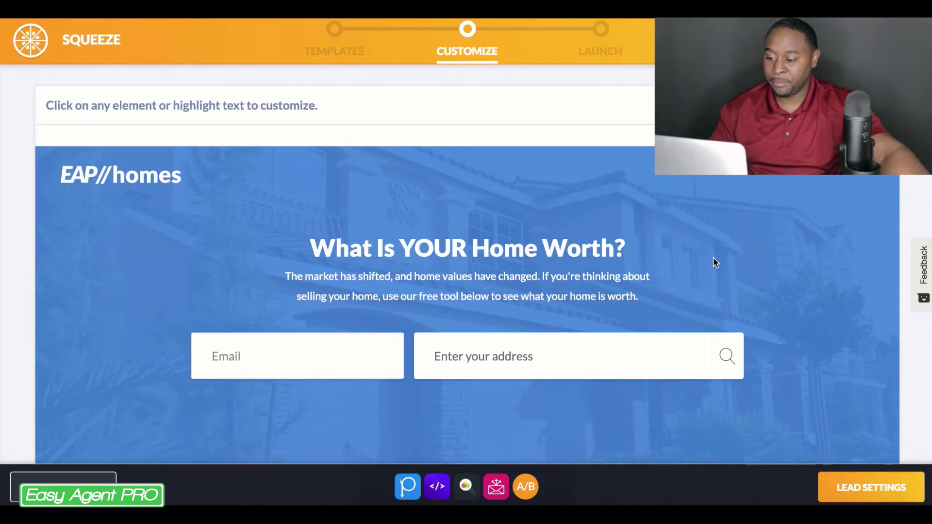
{"action": "scroll", "coordinate": [713, 262], "scroll_direction": "down", "scroll_amount": 2}
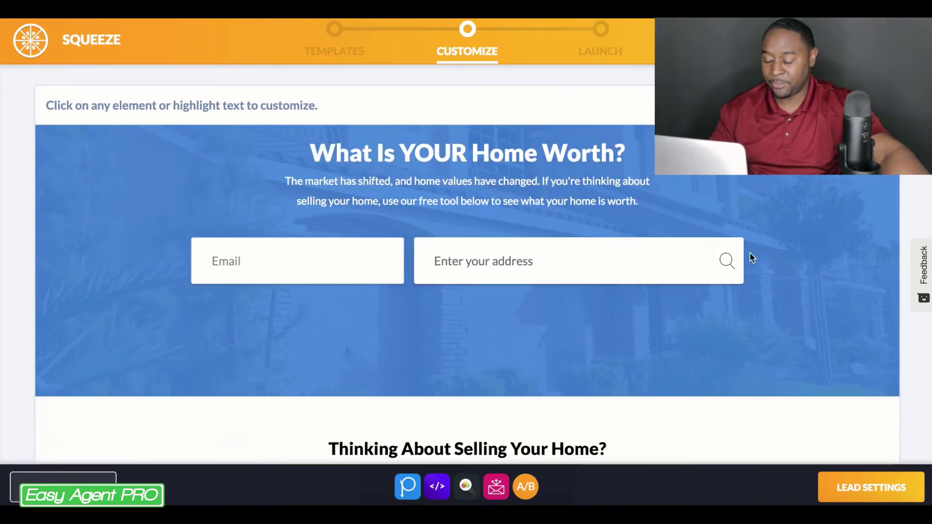
{"action": "scroll", "coordinate": [579, 360], "scroll_direction": "down", "scroll_amount": 5}
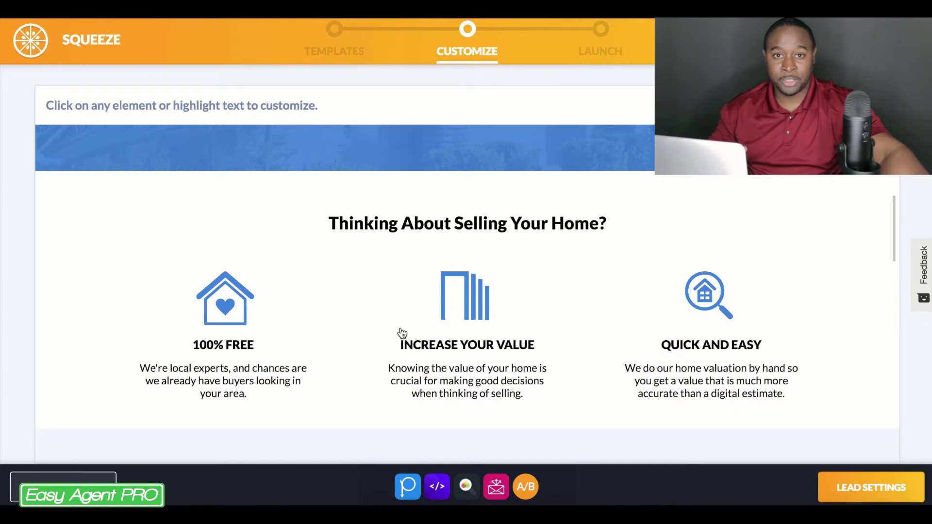
{"action": "scroll", "coordinate": [402, 334], "scroll_direction": "up", "scroll_amount": 3}
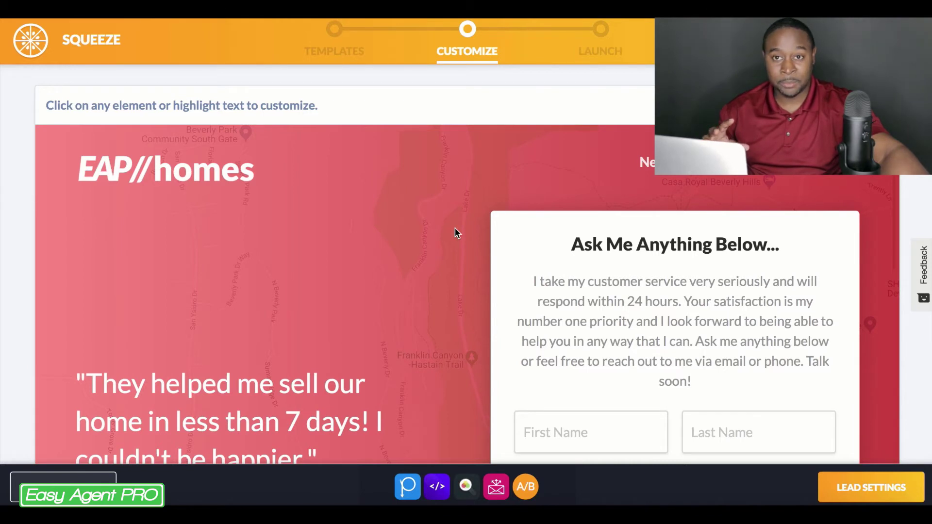
Examine the "Ask Me Anything Below..." contact page, including its client quote, contact form and map background.
{"action": "scroll", "coordinate": [456, 228], "scroll_direction": "down", "scroll_amount": 1}
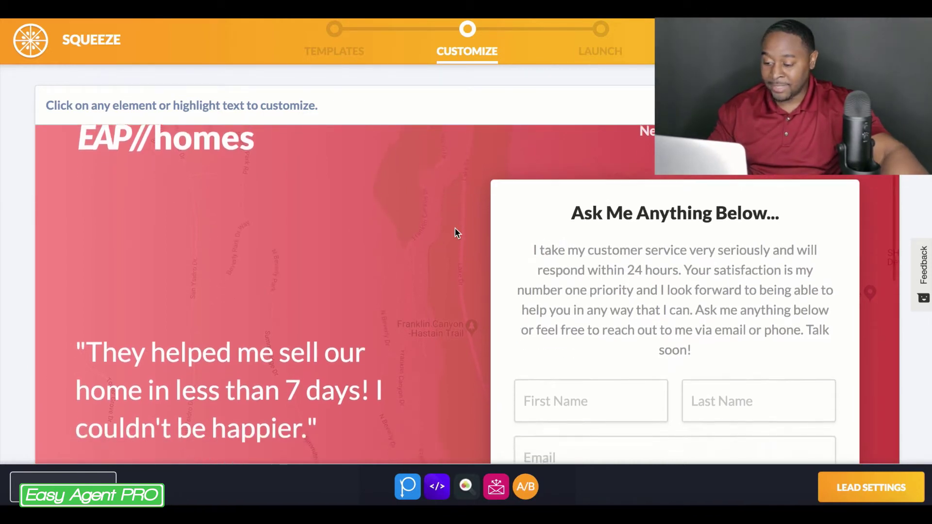
{"action": "scroll", "coordinate": [456, 233], "scroll_direction": "up", "scroll_amount": 1}
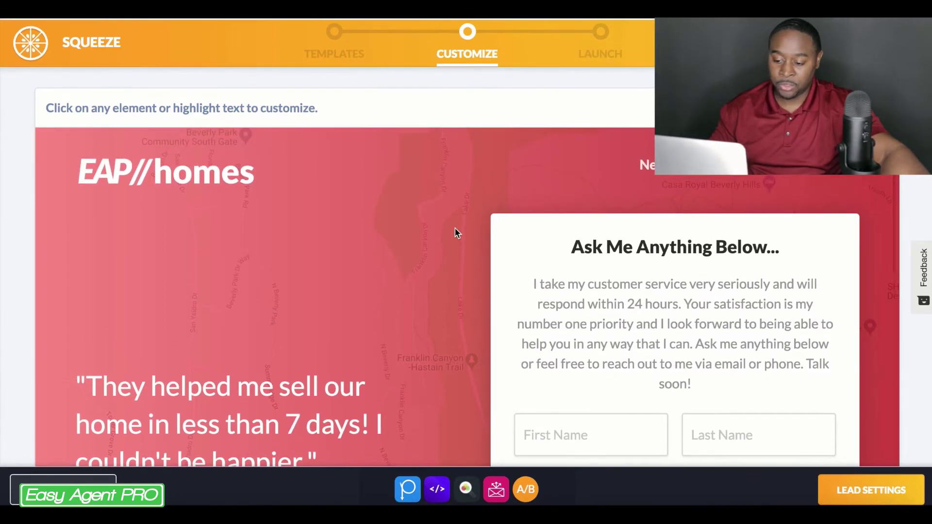
{"action": "scroll", "coordinate": [456, 233], "scroll_direction": "down", "scroll_amount": 5}
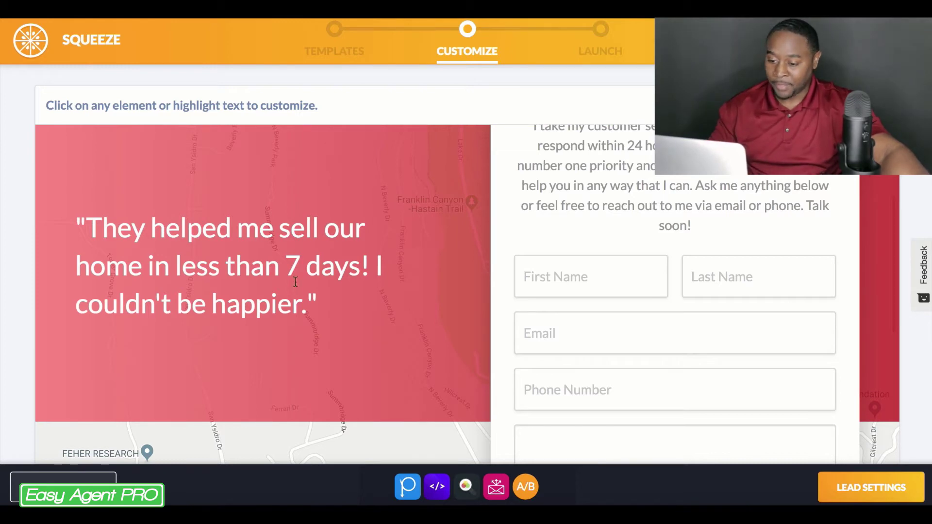
{"action": "scroll", "coordinate": [295, 281], "scroll_direction": "up", "scroll_amount": 3}
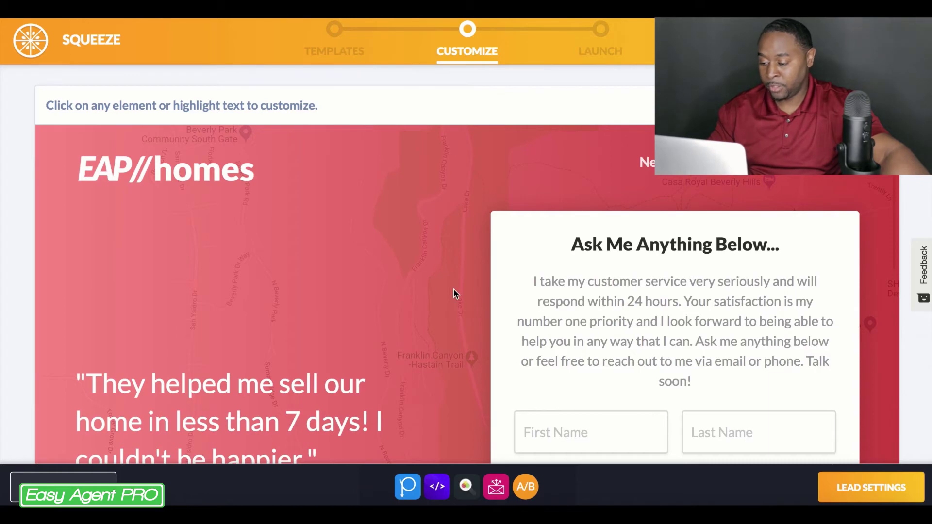
{"action": "scroll", "coordinate": [454, 288], "scroll_direction": "down", "scroll_amount": 3}
{"action": "scroll", "coordinate": [454, 288], "scroll_direction": "down", "scroll_amount": 2}
{"action": "scroll", "coordinate": [453, 289], "scroll_direction": "up", "scroll_amount": 1}
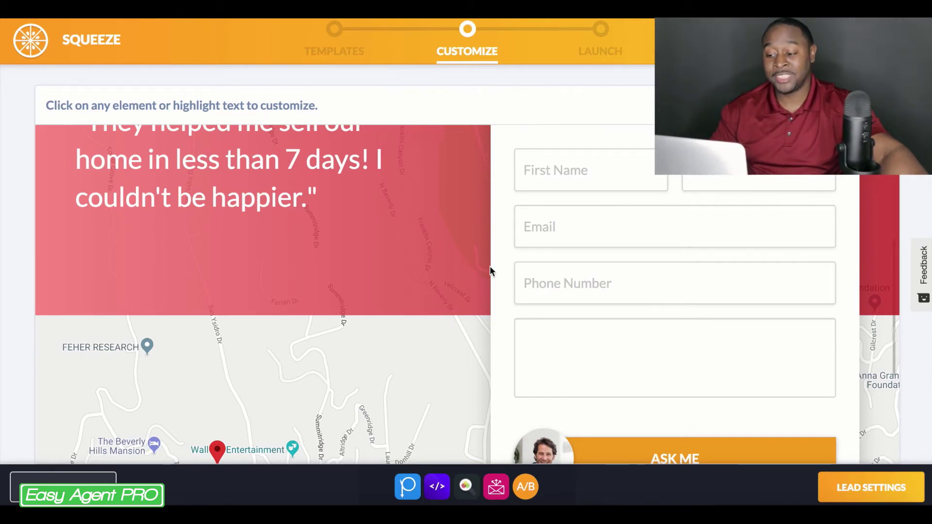
{"action": "scroll", "coordinate": [490, 271], "scroll_direction": "up", "scroll_amount": 3}
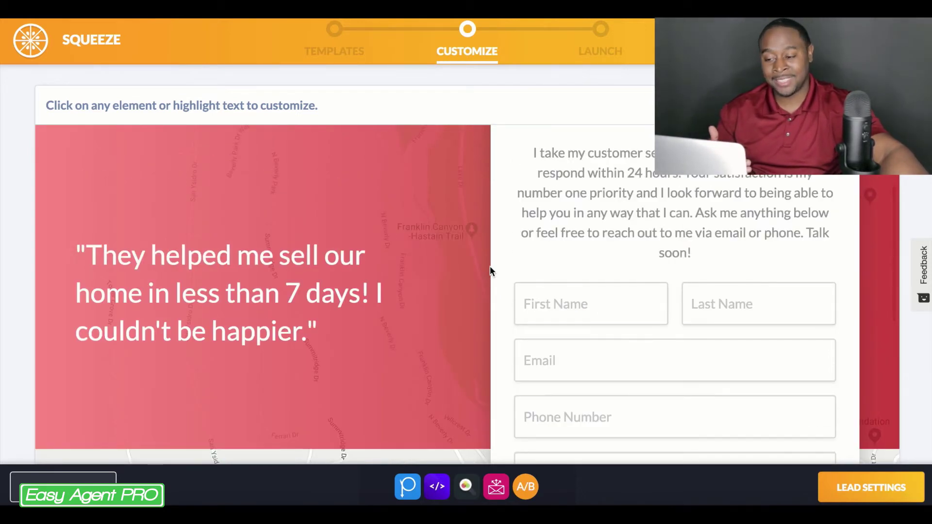
{"action": "scroll", "coordinate": [491, 271], "scroll_direction": "down", "scroll_amount": 1}
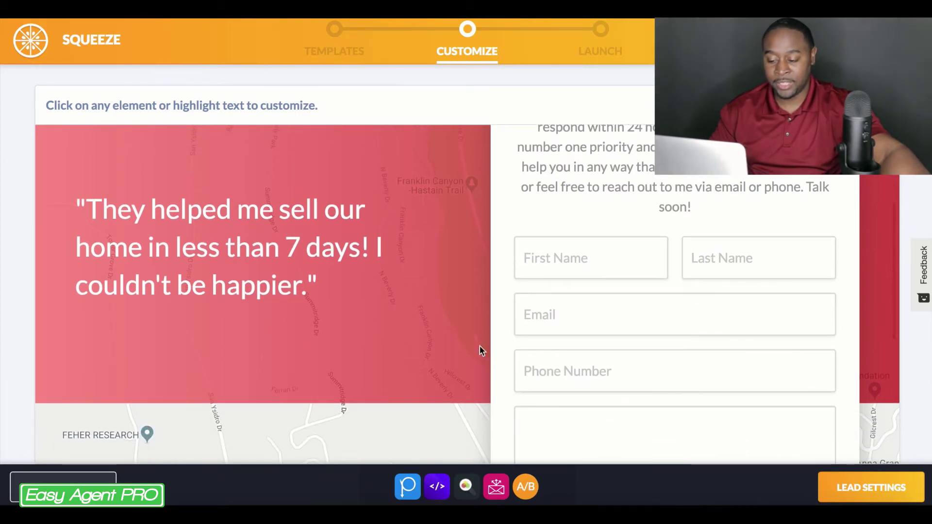
{"action": "scroll", "coordinate": [479, 350], "scroll_direction": "down", "scroll_amount": 1}
{"action": "scroll", "coordinate": [480, 350], "scroll_direction": "up", "scroll_amount": 2}
{"action": "scroll", "coordinate": [479, 346], "scroll_direction": "up", "scroll_amount": 3}
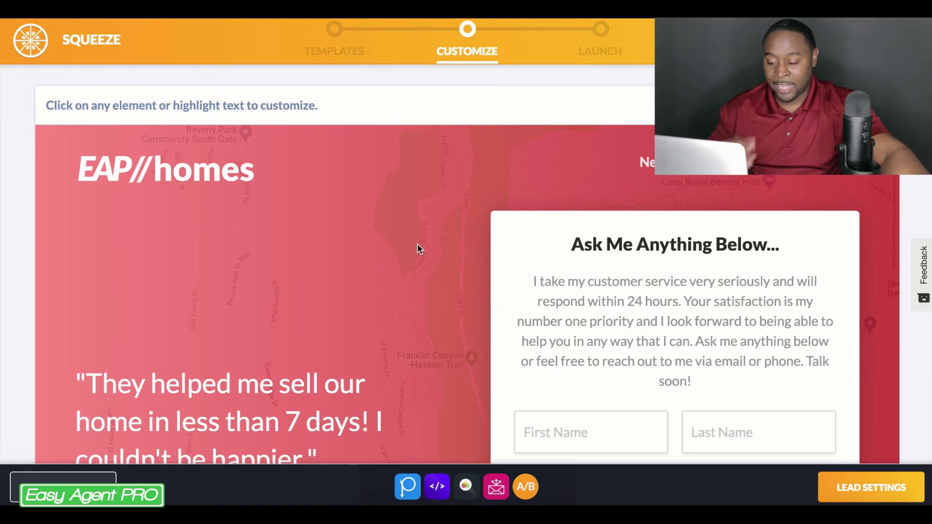
Replace the EAP//homes logo on the contact page with the agent's own name logo from the media library.
{"action": "left_click", "coordinate": [165, 167]}
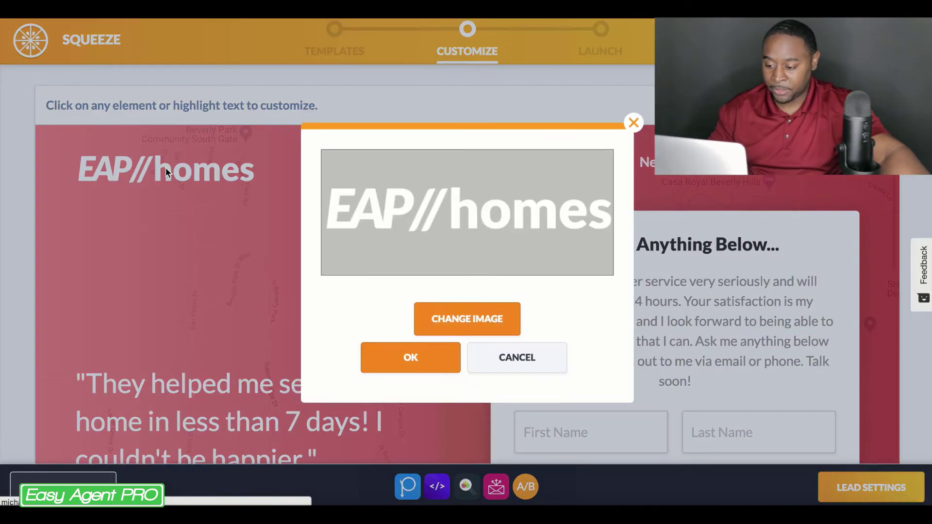
{"action": "left_click", "coordinate": [467, 318]}
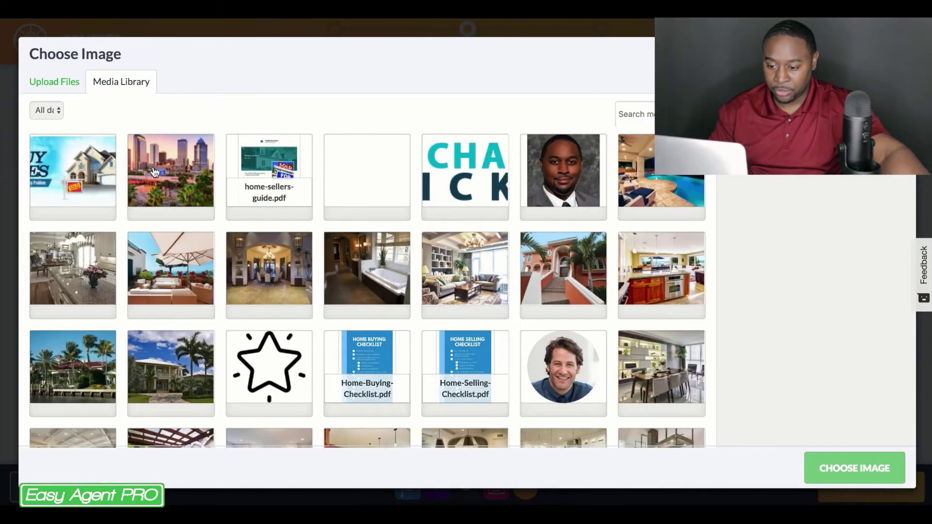
{"action": "left_click", "coordinate": [465, 185]}
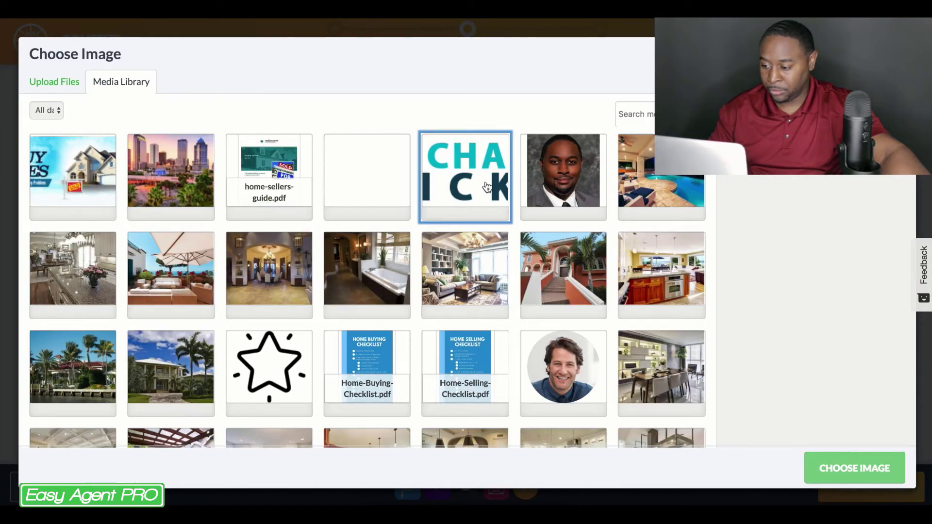
{"action": "left_click", "coordinate": [857, 469]}
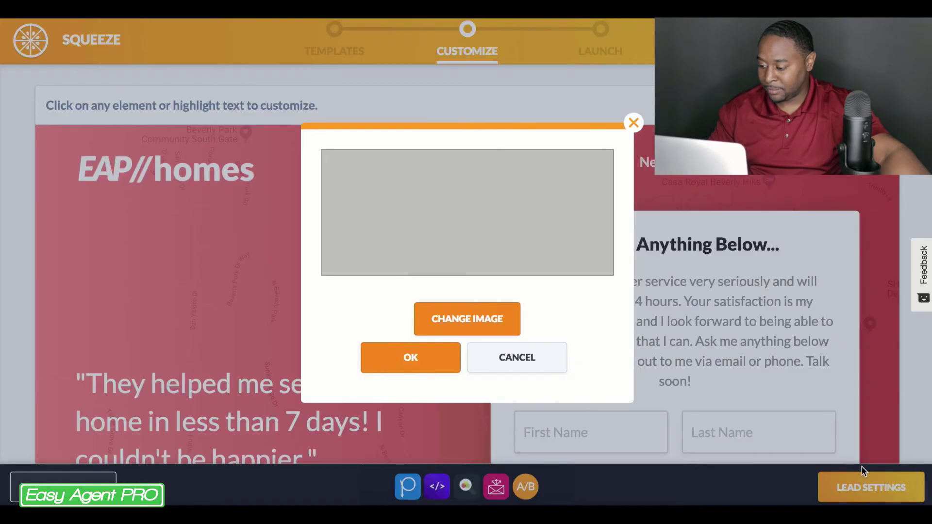
{"action": "left_click", "coordinate": [429, 362]}
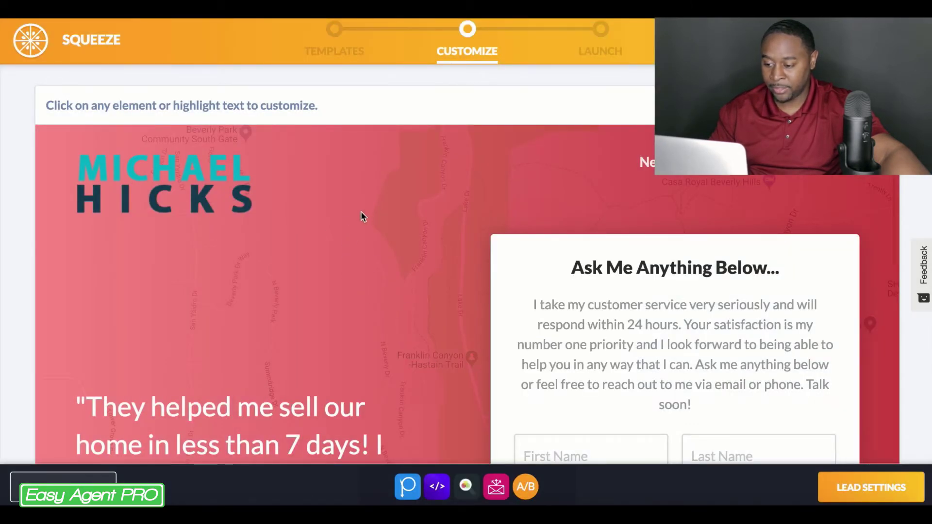
{"action": "left_click", "coordinate": [350, 222]}
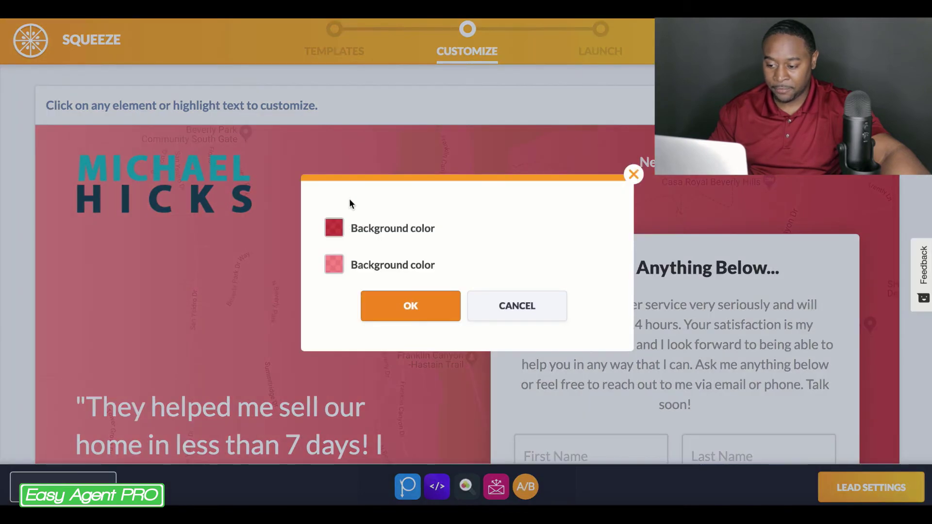
{"action": "left_click", "coordinate": [511, 298]}
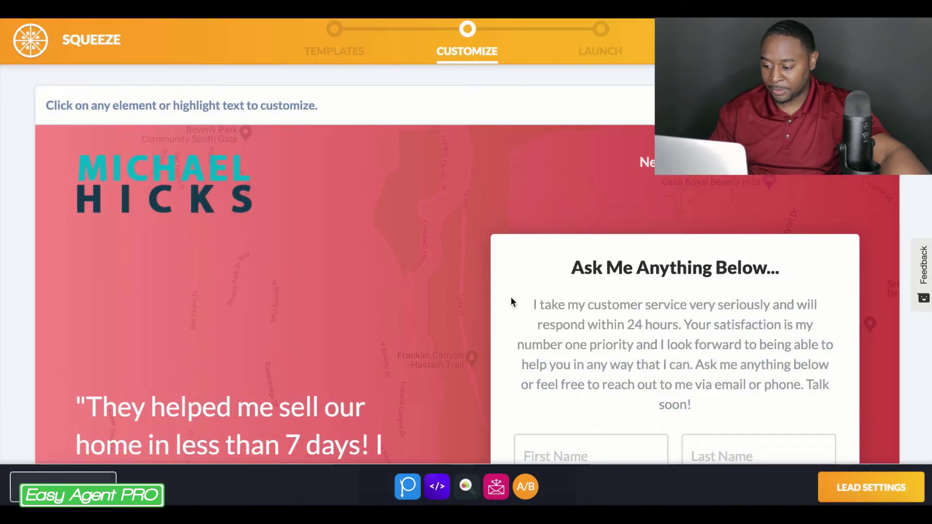
{"action": "left_click", "coordinate": [359, 221]}
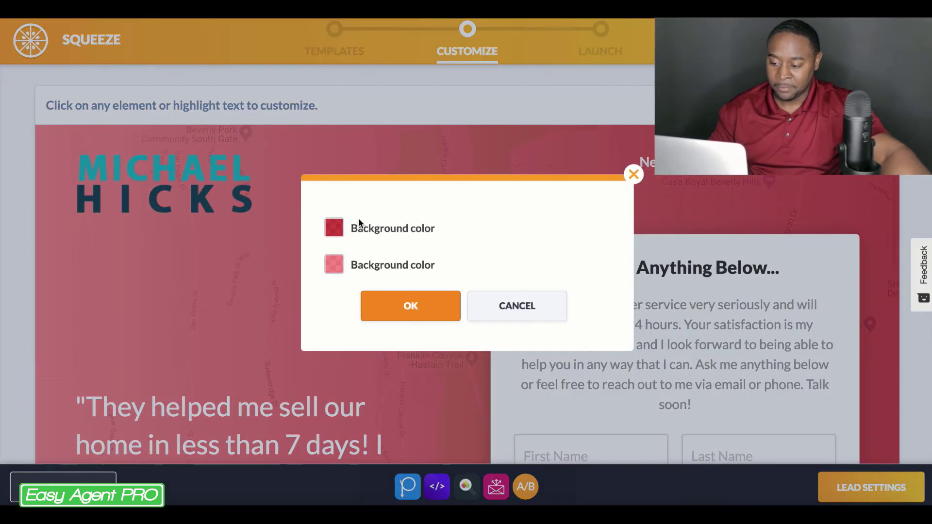
{"action": "left_click", "coordinate": [335, 228]}
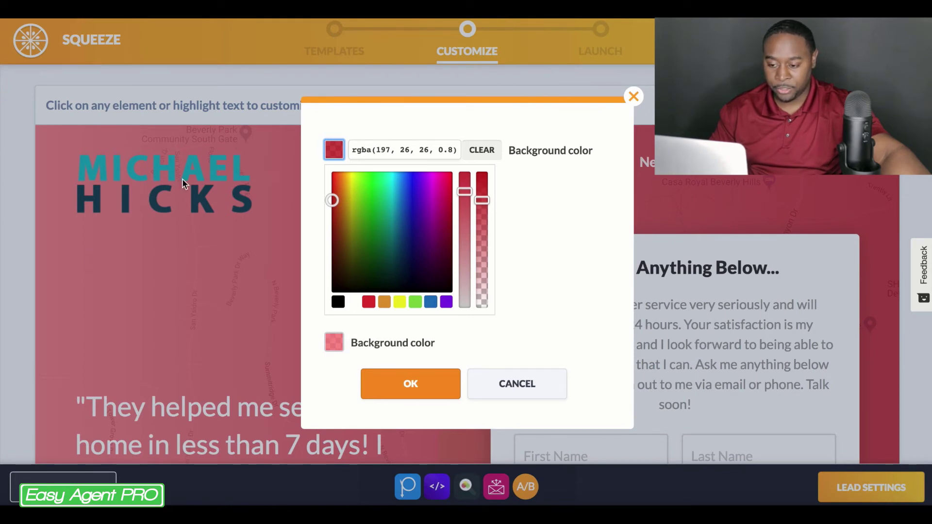
{"action": "left_click", "coordinate": [508, 389]}
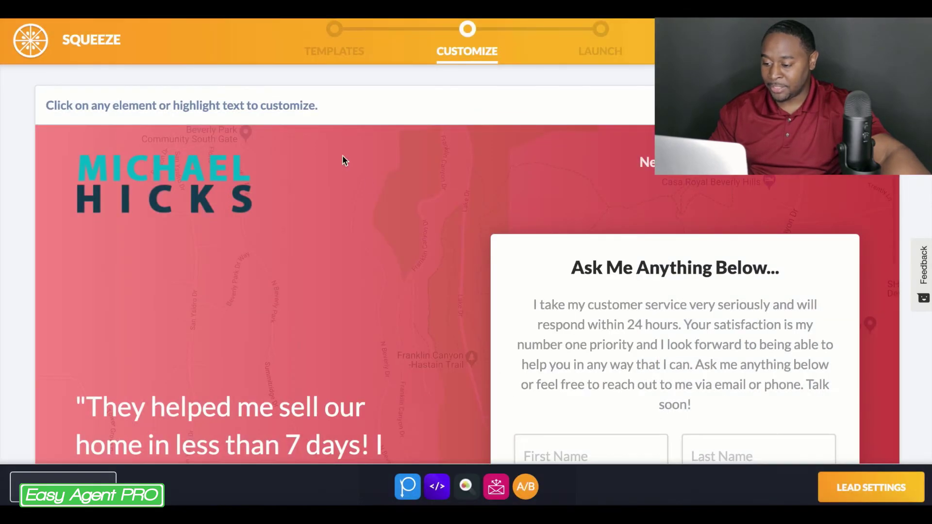
Set both background colors of the contact page's map overlay to white and apply them.
{"action": "left_click", "coordinate": [354, 226]}
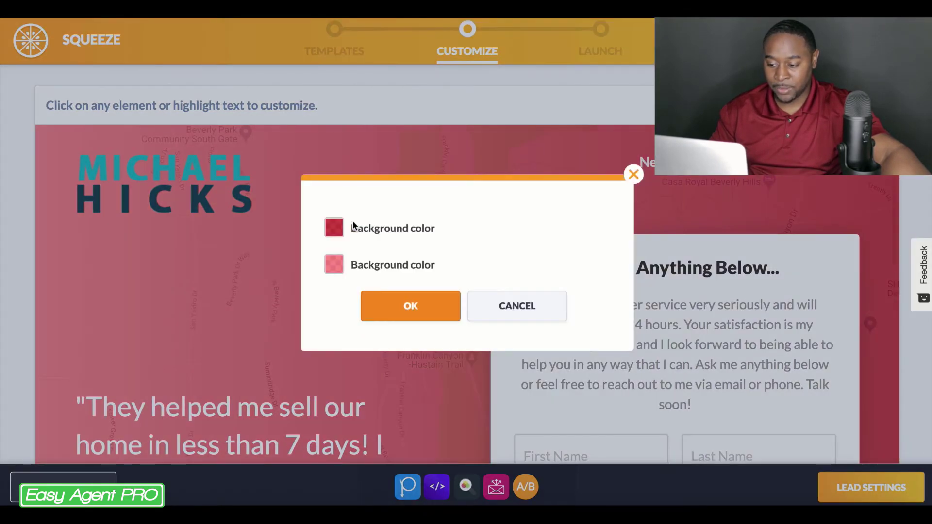
{"action": "left_click", "coordinate": [334, 226]}
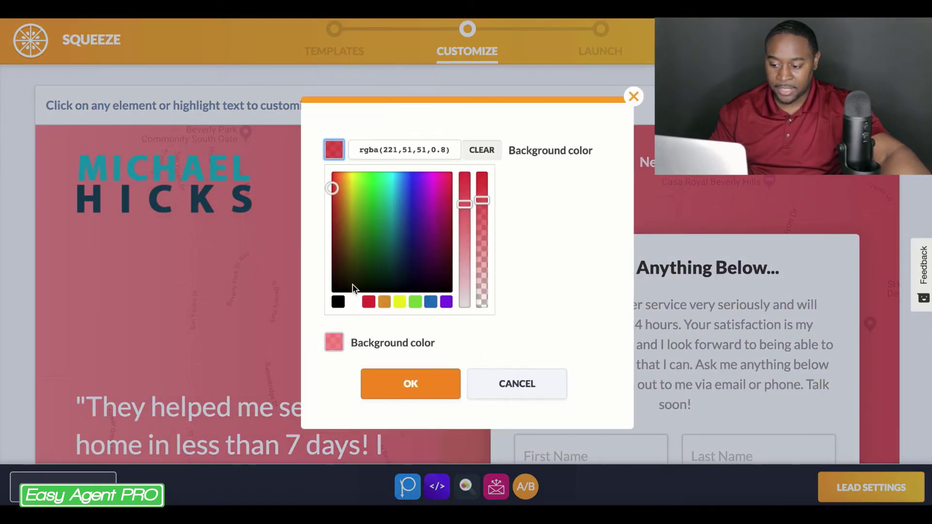
{"action": "left_click", "coordinate": [353, 302]}
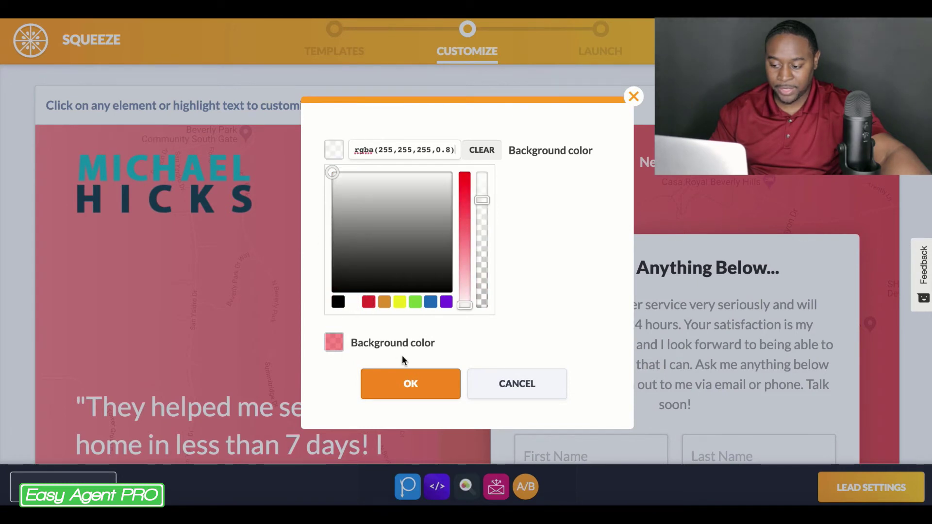
{"action": "left_click", "coordinate": [334, 346]}
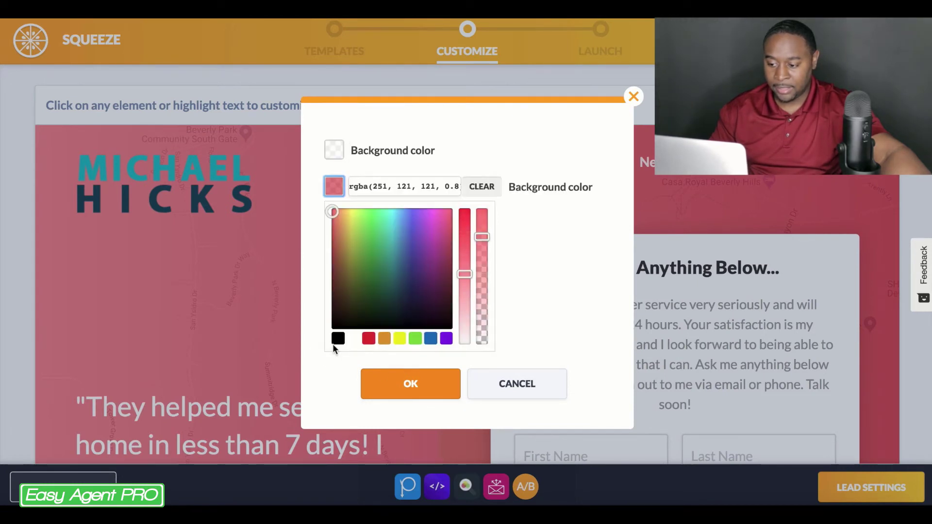
{"action": "left_click", "coordinate": [359, 340]}
{"action": "left_click", "coordinate": [401, 386]}
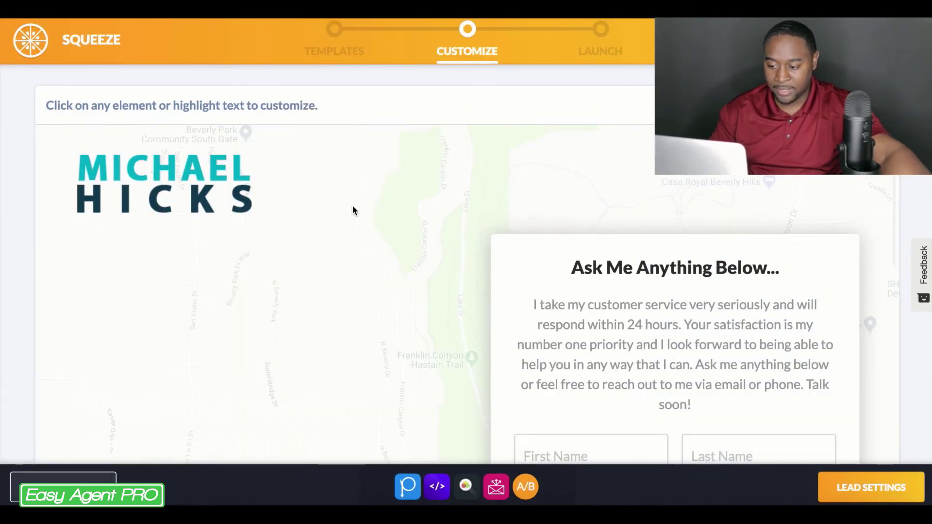
Set the map overlay's first background color to red, rgba(221,51,51,0.8), and apply it.
{"action": "left_click", "coordinate": [352, 220]}
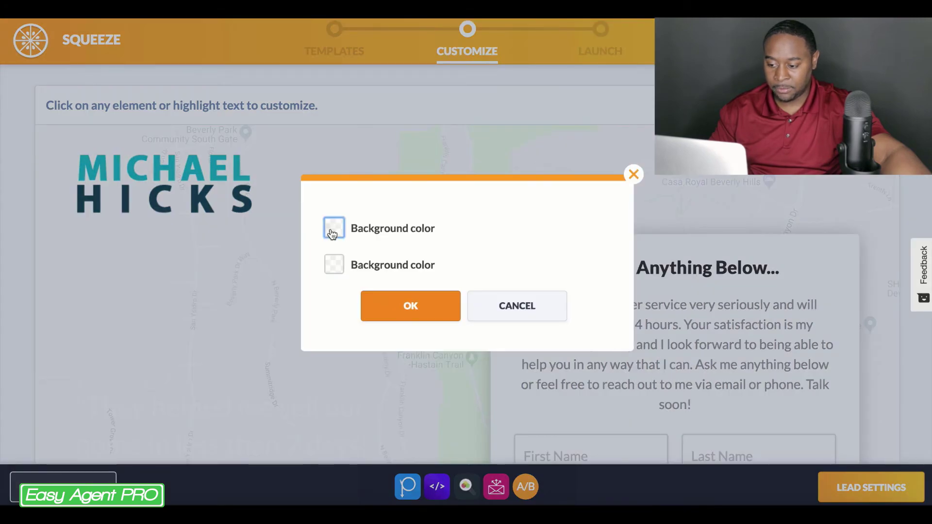
{"action": "left_click", "coordinate": [332, 234]}
{"action": "left_click", "coordinate": [374, 306]}
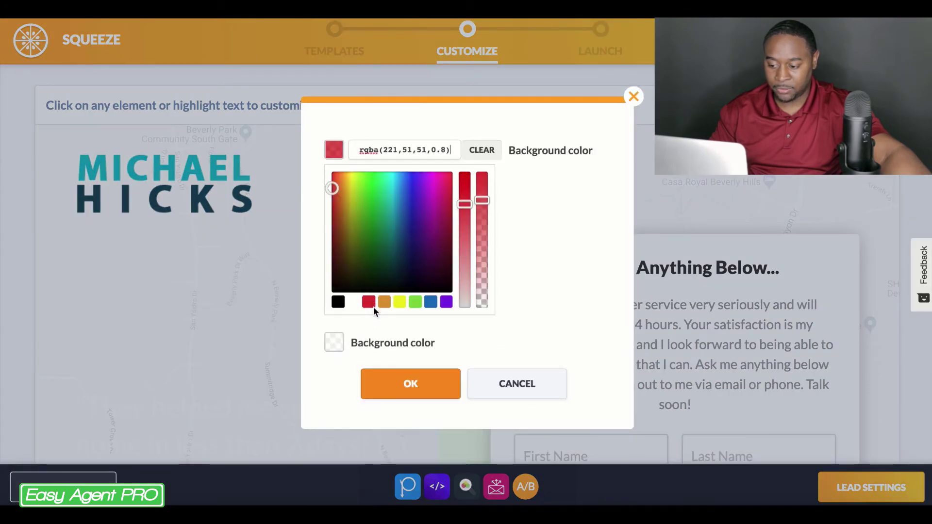
{"action": "left_click", "coordinate": [411, 383]}
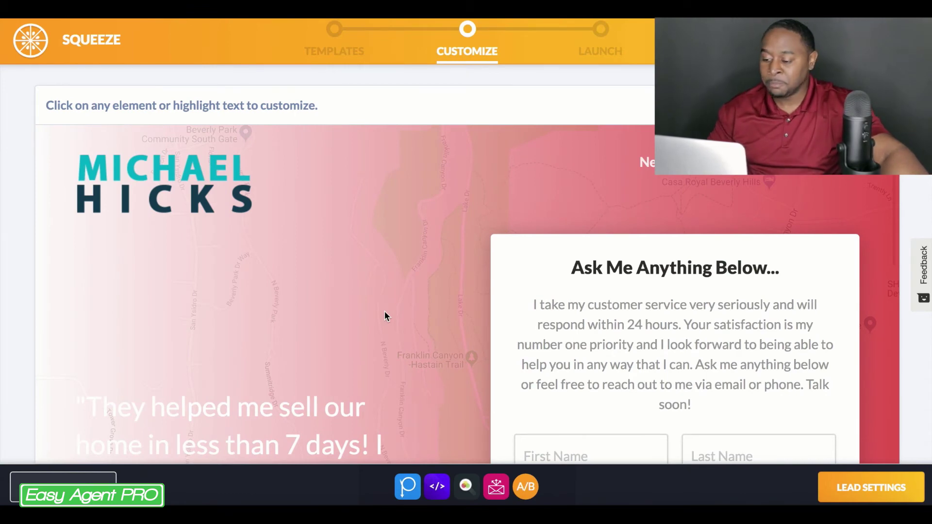
Replace the address label above the directions button with the new street address and update the map to that location.
{"action": "scroll", "coordinate": [385, 317], "scroll_direction": "down", "scroll_amount": 4}
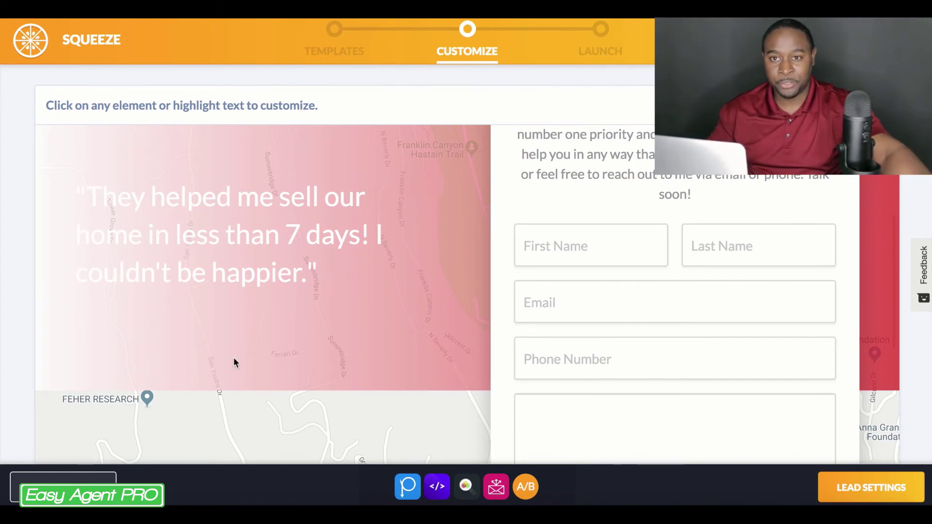
{"action": "scroll", "coordinate": [234, 362], "scroll_direction": "down", "scroll_amount": 2}
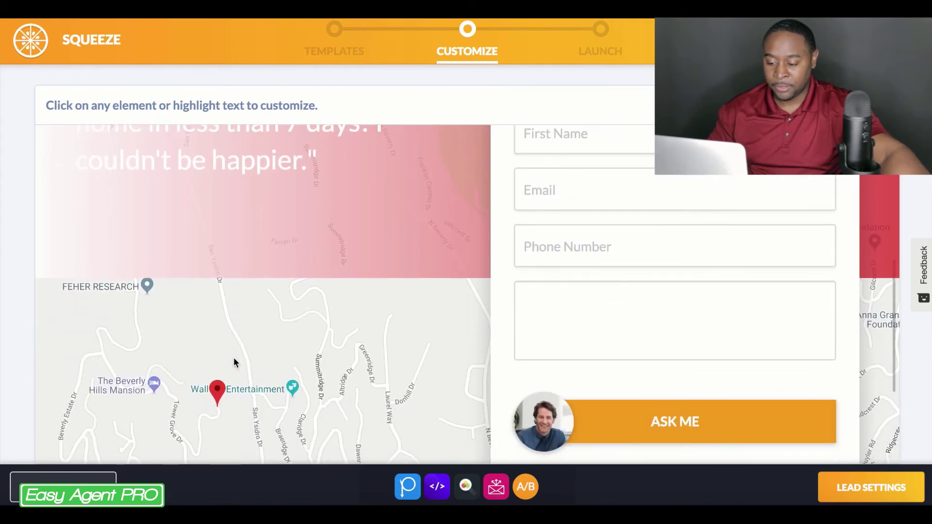
{"action": "scroll", "coordinate": [234, 362], "scroll_direction": "down", "scroll_amount": 2}
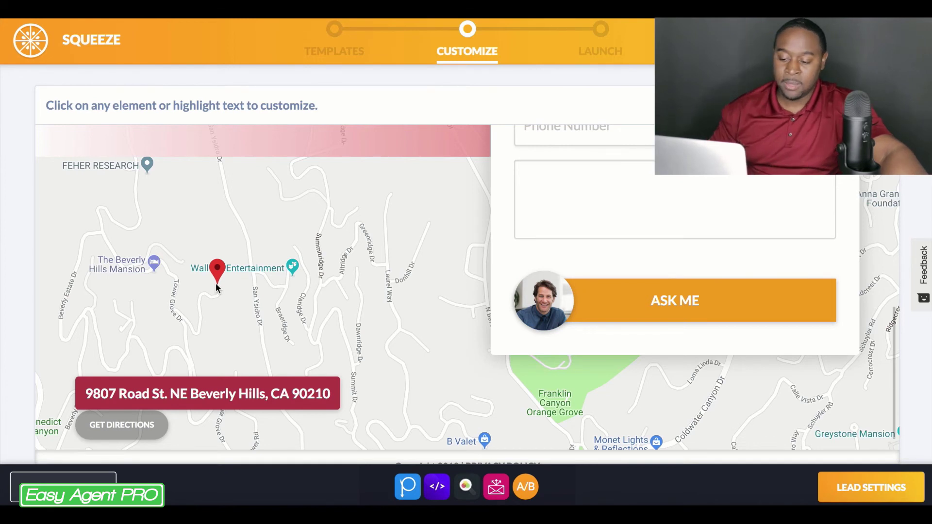
{"action": "triple_click", "coordinate": [233, 403]}
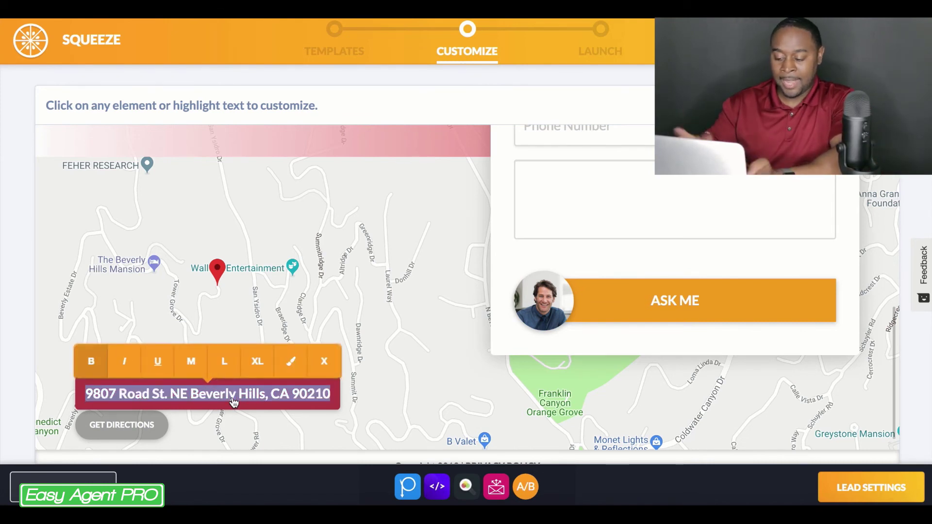
{"action": "type", "text": "11600"}
{"action": "key", "text": "BackSpace"}
{"action": "key", "text": "BackSpace"}
{"action": "key", "text": "BackSpace"}
{"action": "key", "text": "BackSpace"}
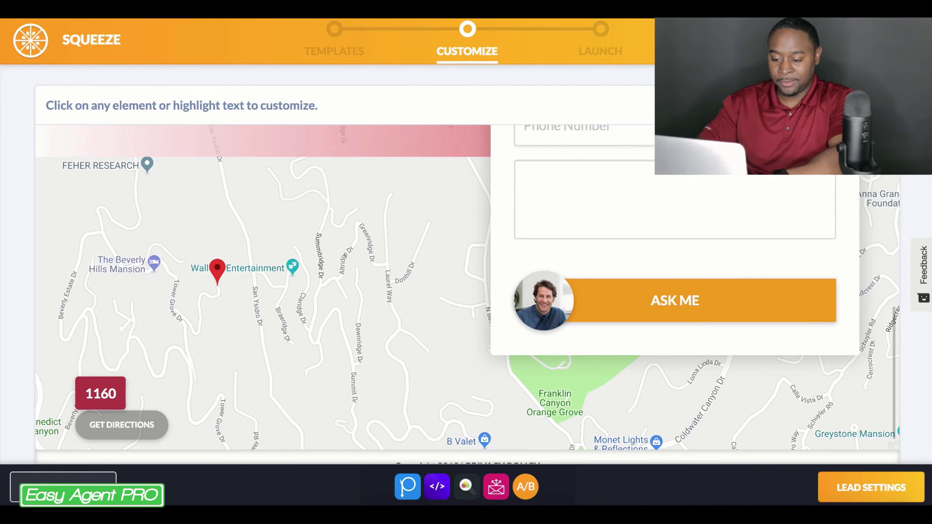
{"action": "type", "text": "600 pe"}
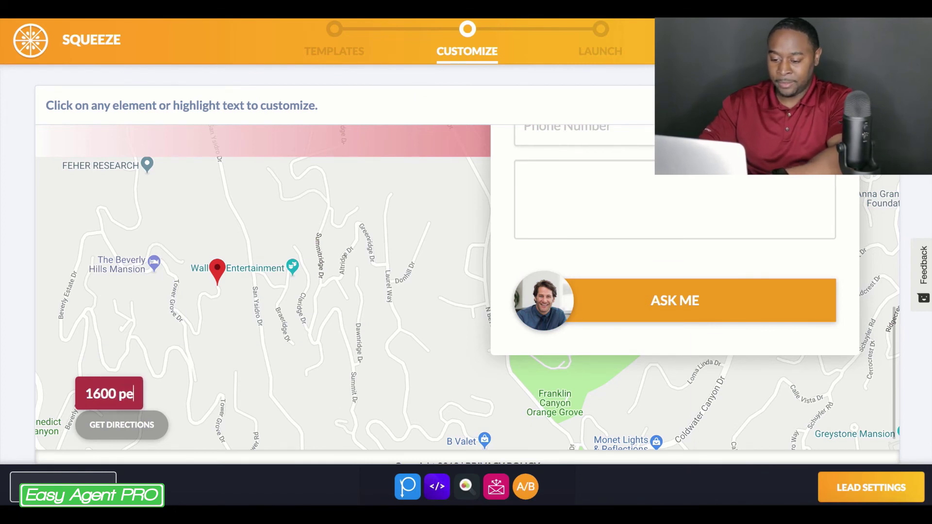
{"action": "type", "text": "nnsly"}
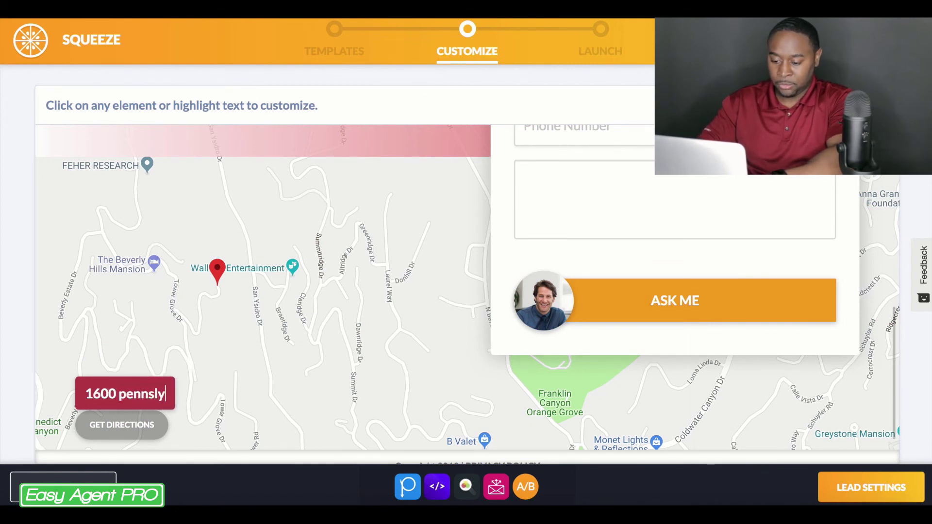
{"action": "type", "text": "vania ave"}
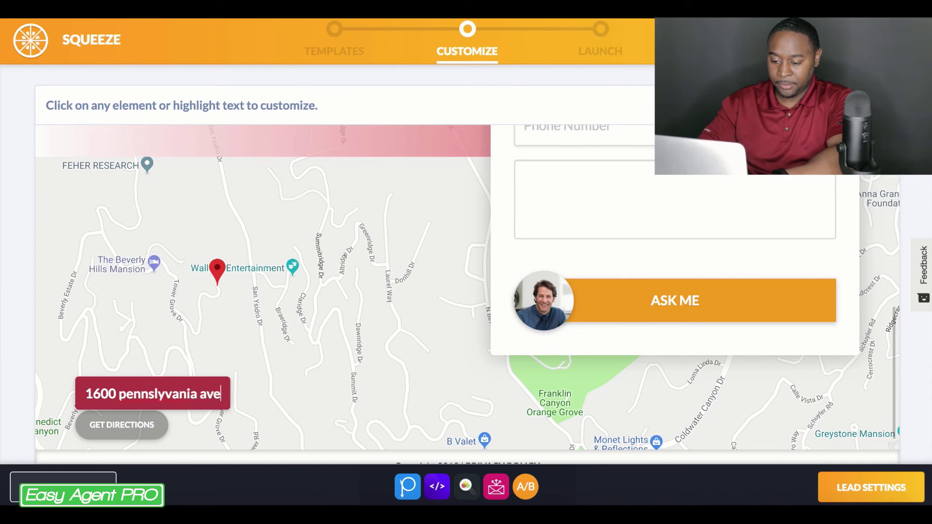
{"action": "type", "text": ", DC"}
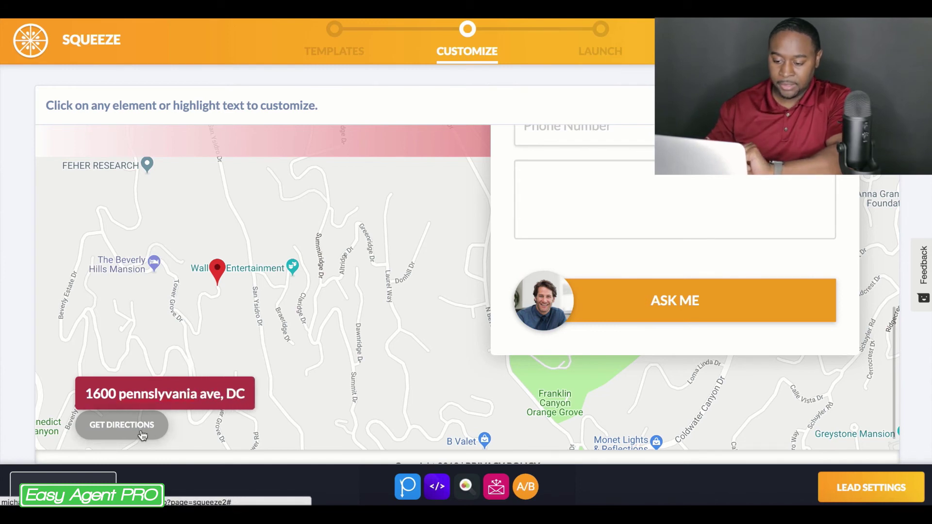
{"action": "left_click", "coordinate": [140, 430]}
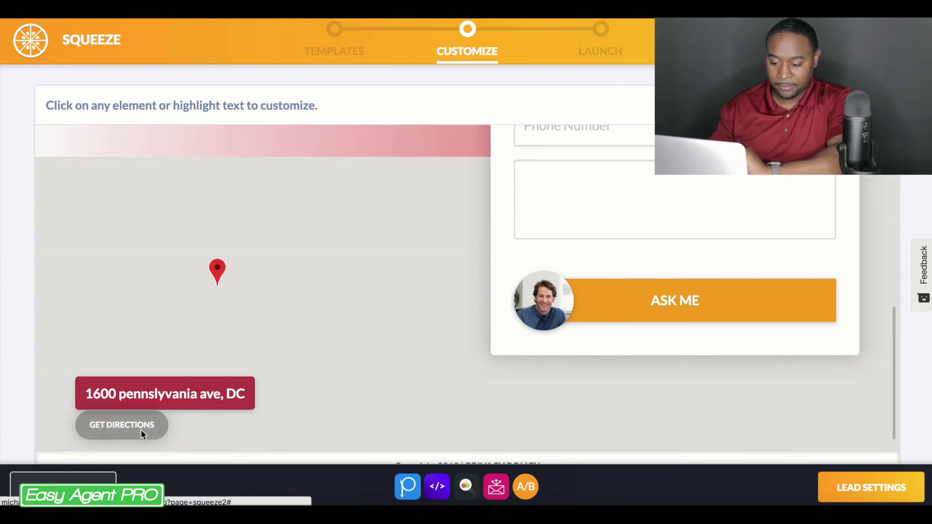
{"action": "left_click", "coordinate": [141, 432]}
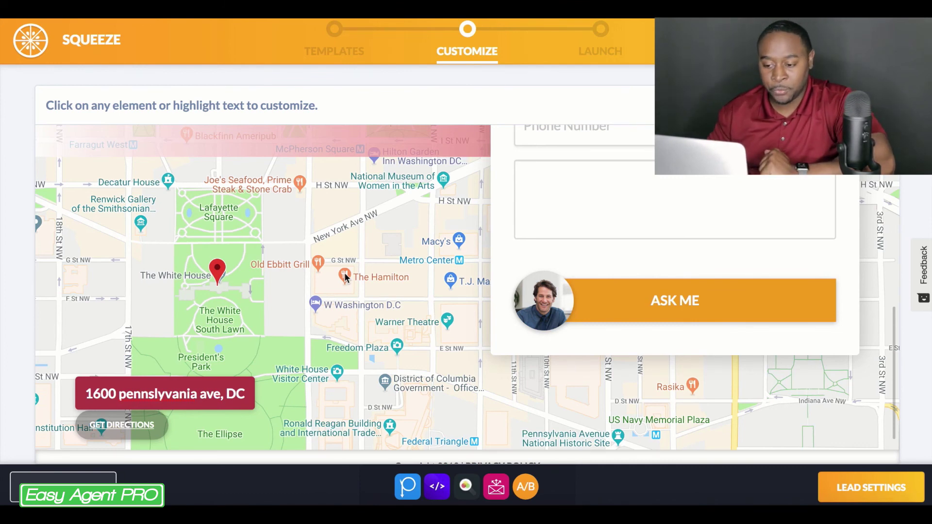
Examine the free ebook page "The Ultimate Guide To Selling Your Home FAST!", including its description and lead form.
{"action": "scroll", "coordinate": [392, 211], "scroll_direction": "up", "scroll_amount": 9}
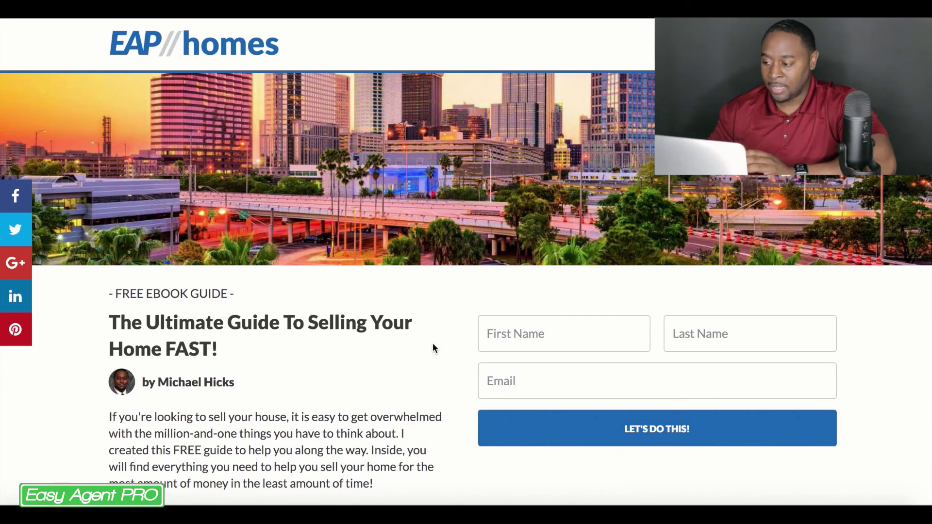
{"action": "scroll", "coordinate": [433, 343], "scroll_direction": "down", "scroll_amount": 2}
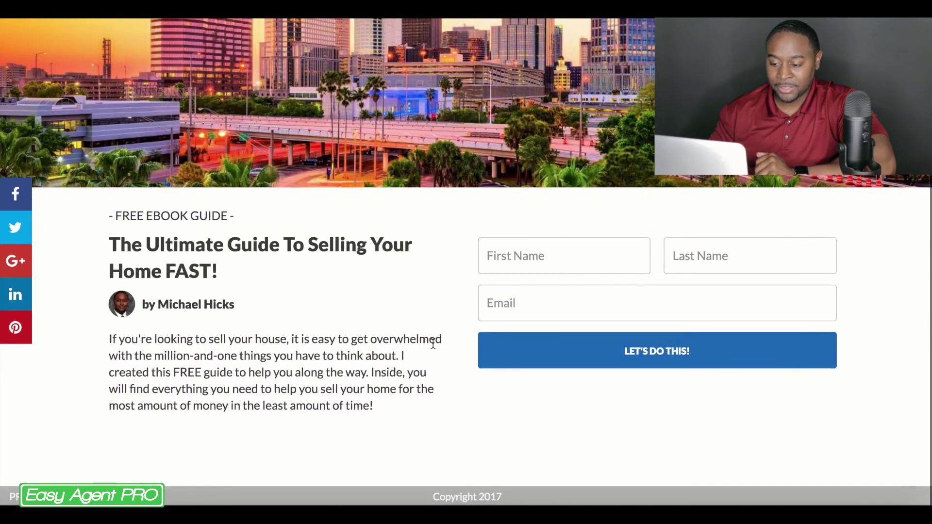